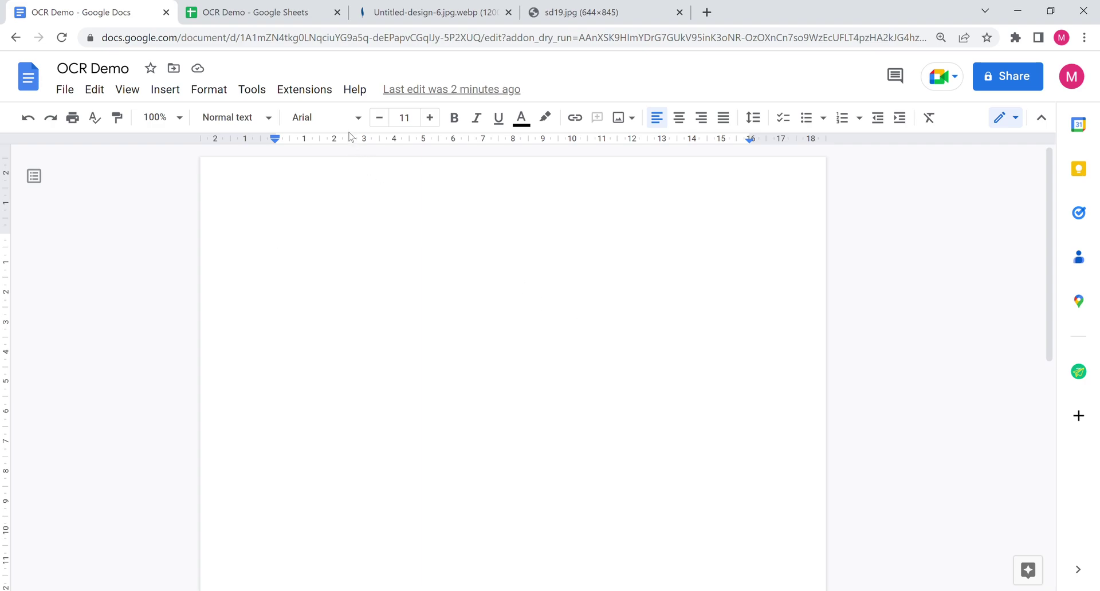
# - Search the Docs add-on marketplace for 'ocr text' and open the OCR Text recognition listing
pyautogui.click(323, 99)
pyautogui.moveTo(323, 118)
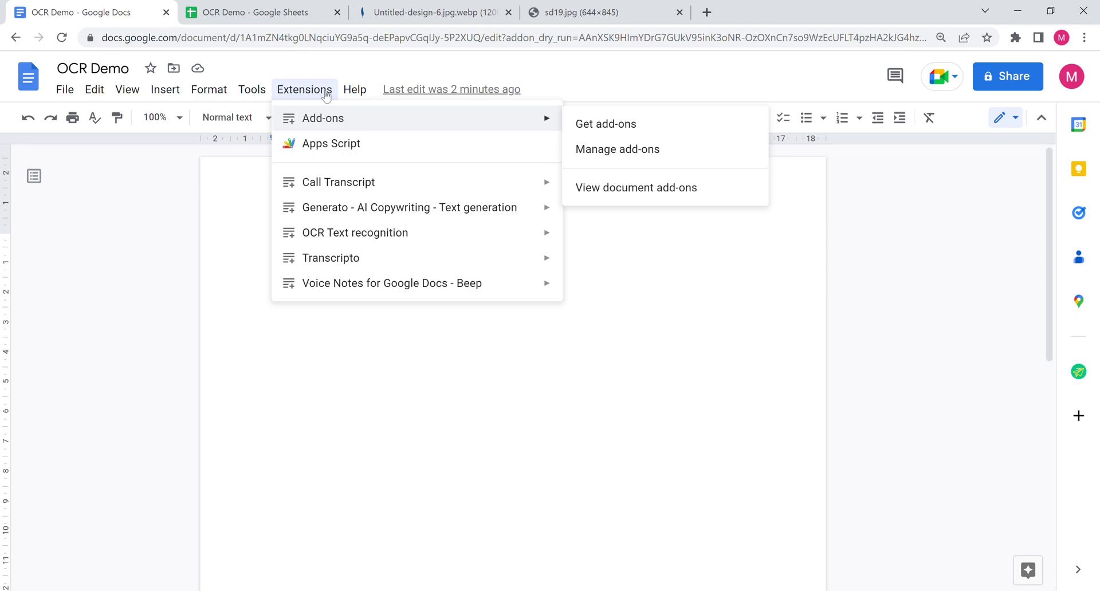
pyautogui.click(596, 124)
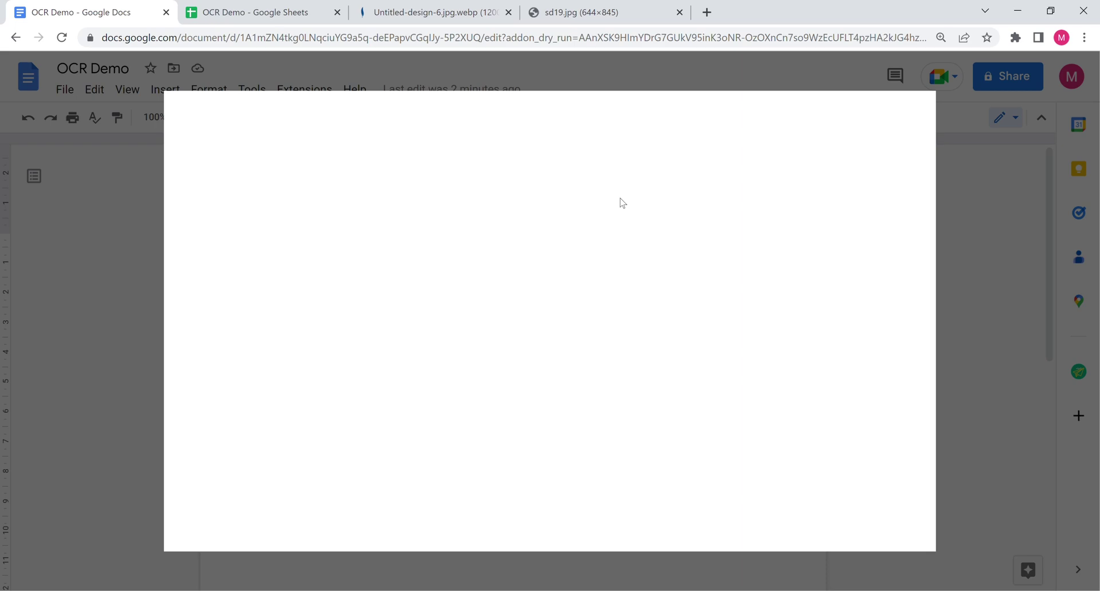
pyautogui.click(616, 118)
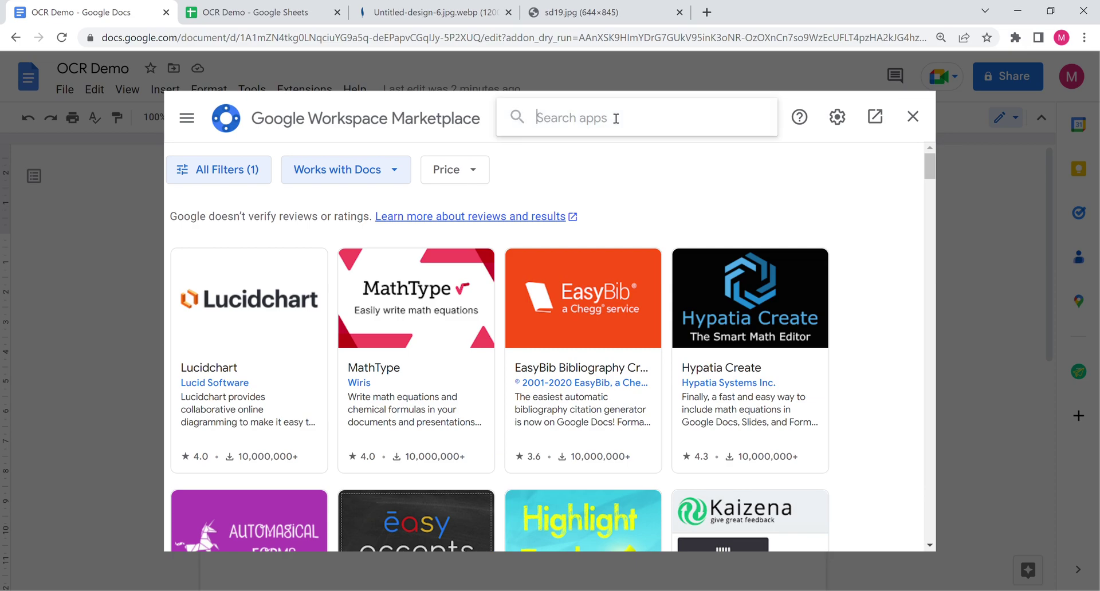
pyautogui.write('ocr text')
pyautogui.press('Return')
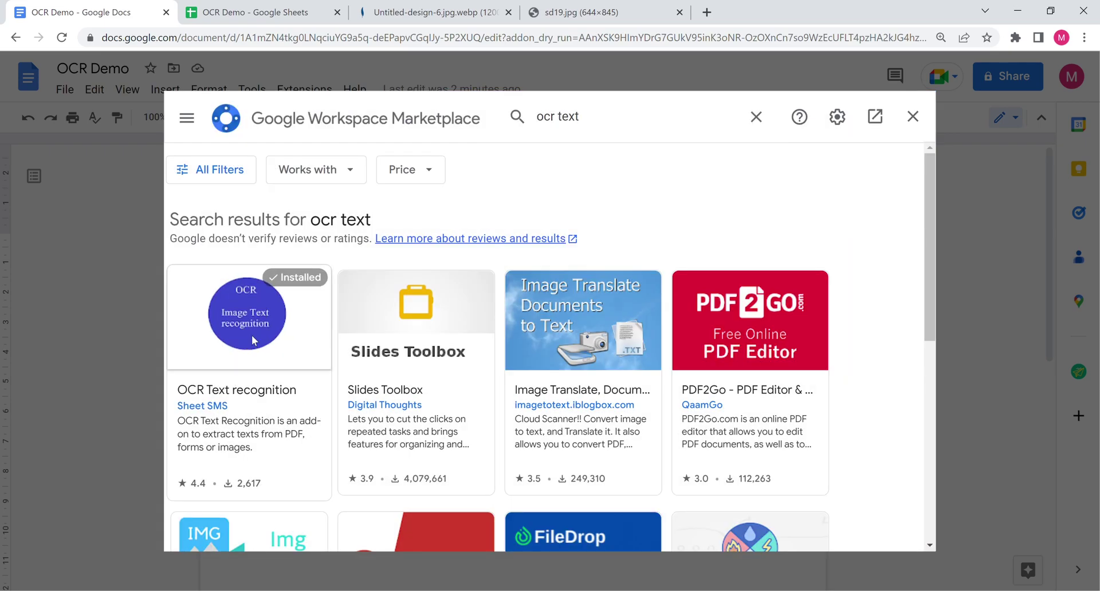
pyautogui.click(252, 338)
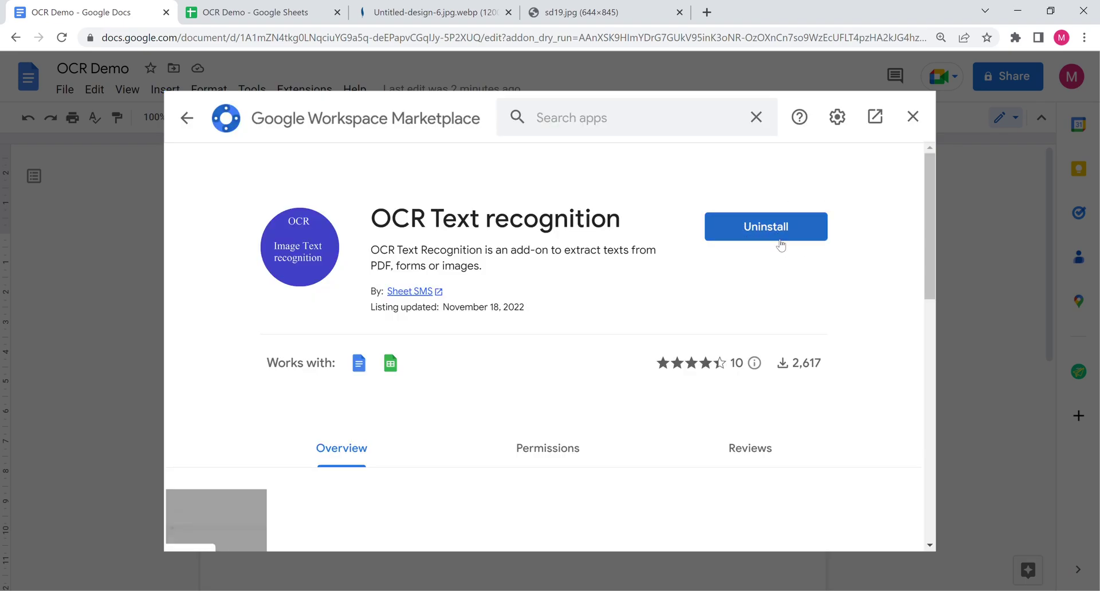
# - Close the marketplace, launch OCR Text recognition's Upload files, and begin selecting the letter image
pyautogui.click(913, 117)
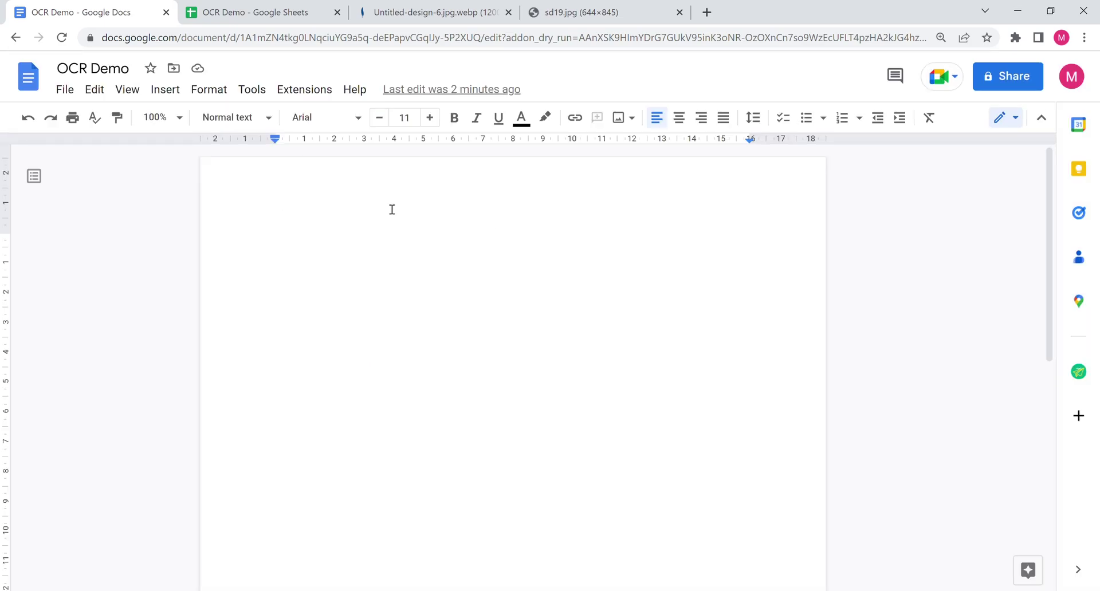
pyautogui.click(332, 96)
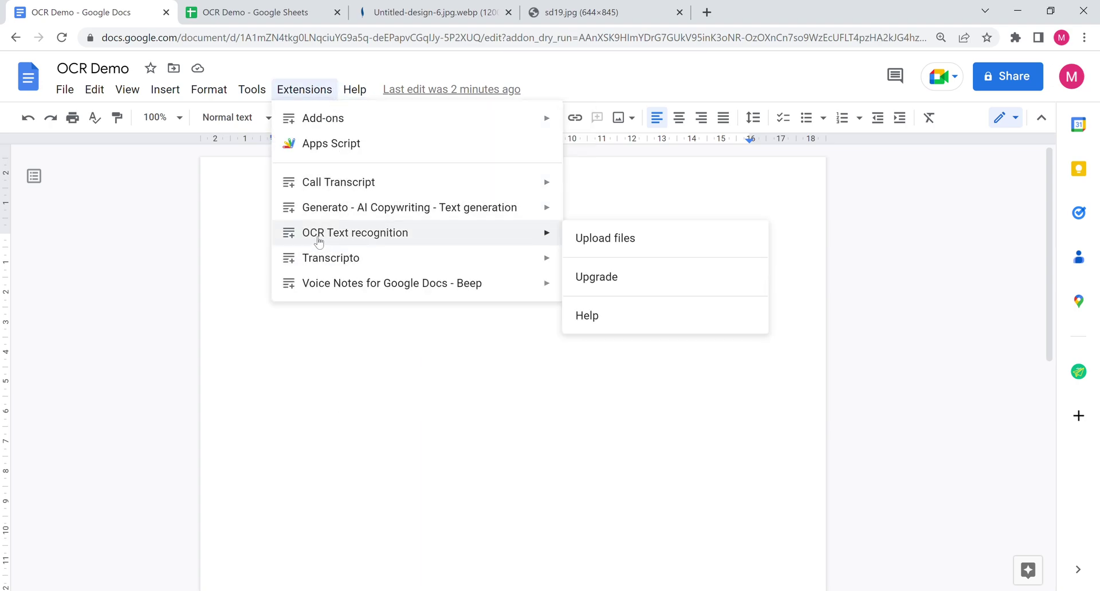
pyautogui.moveTo(355, 233)
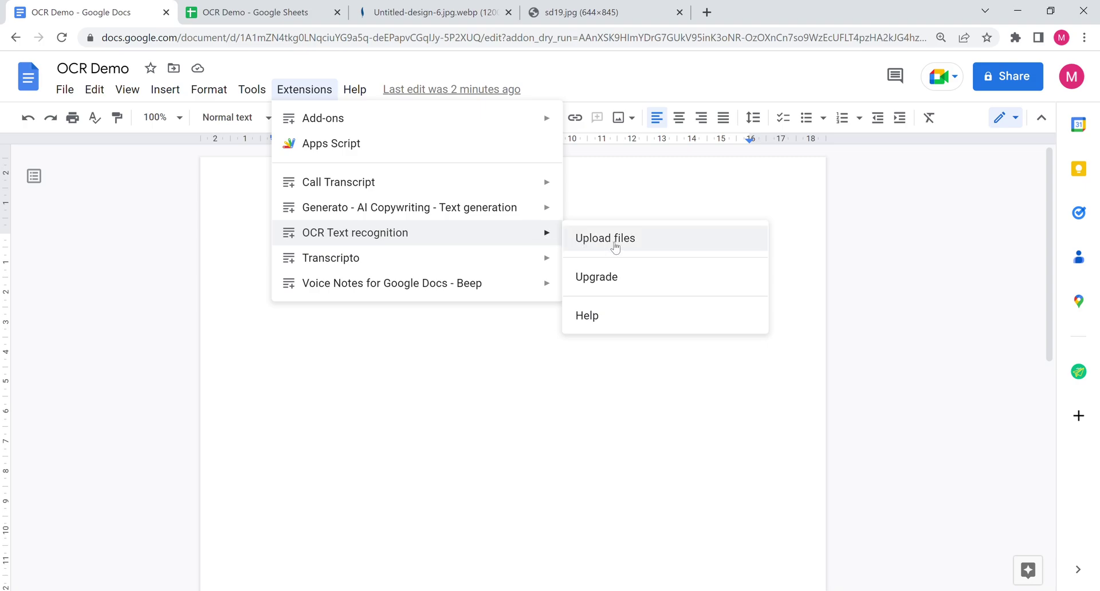
pyautogui.click(646, 245)
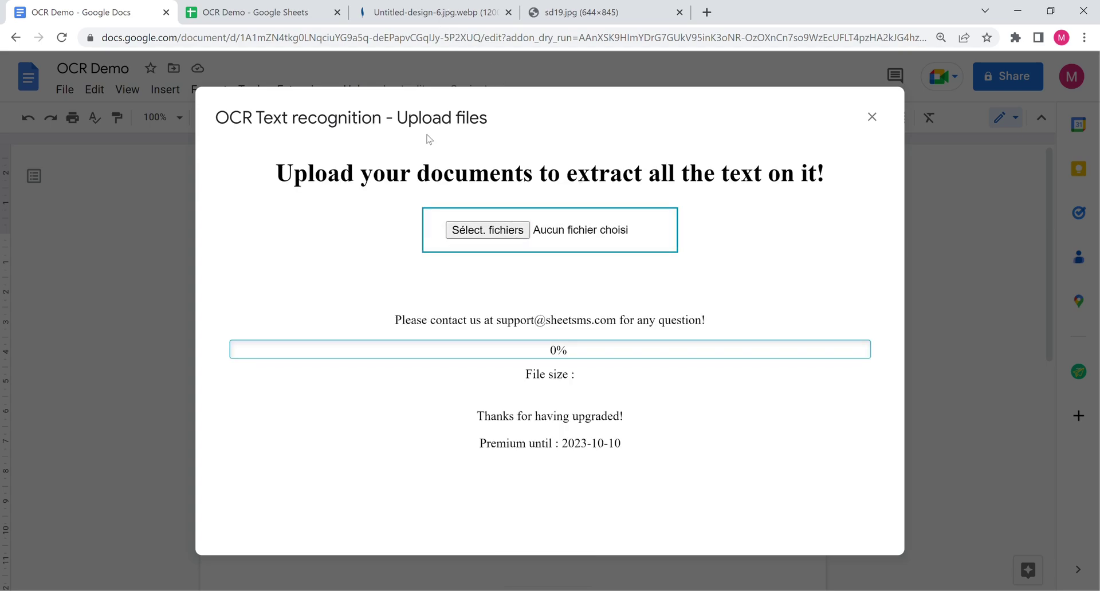
pyautogui.hotkey('ctrl', '3')
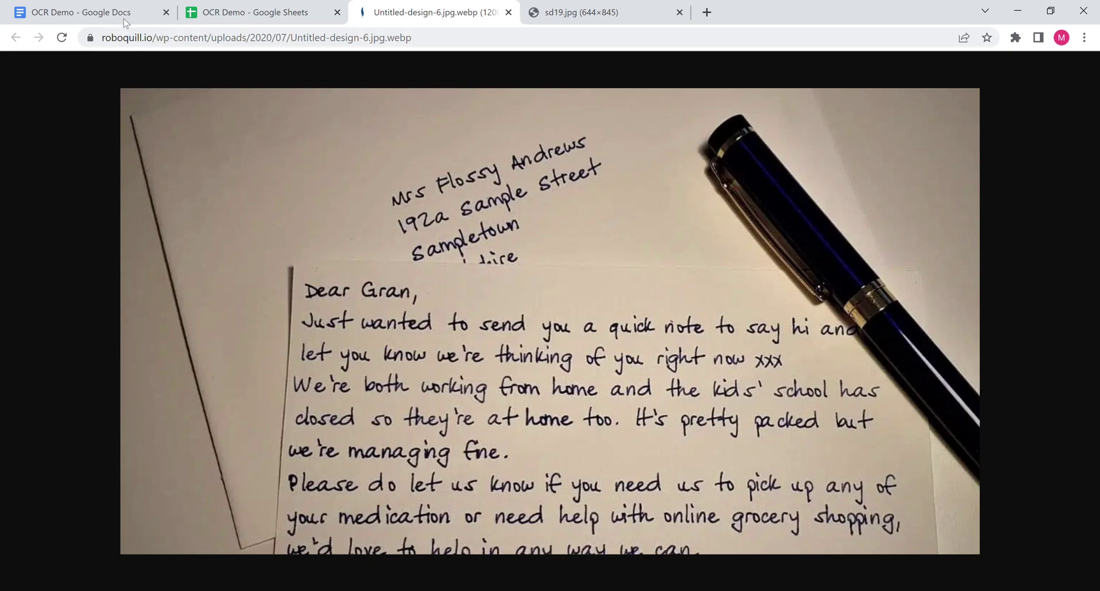
pyautogui.hotkey('ctrl', '1')
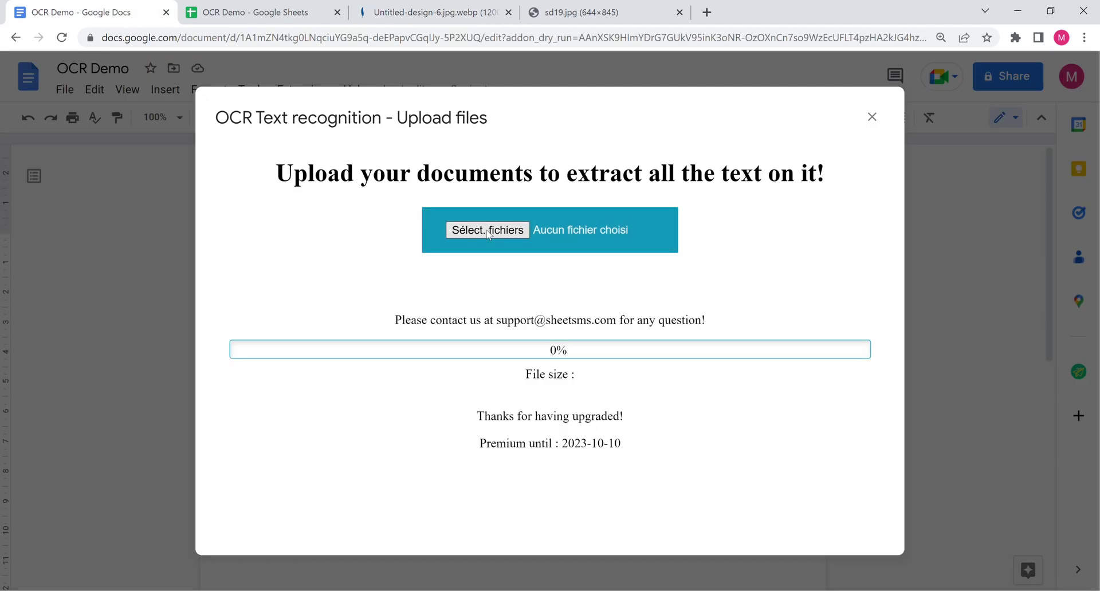
pyautogui.click(489, 230)
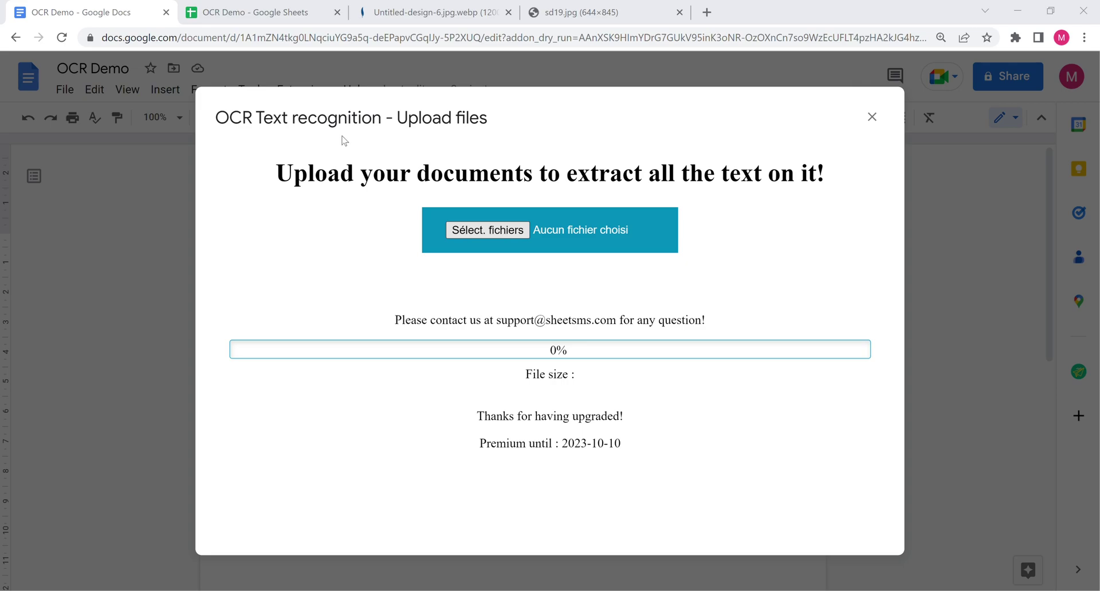
# - Upload the handwritten letter image so its recognized text is inserted into OCR Demo
pyautogui.doubleClick(481, 243)
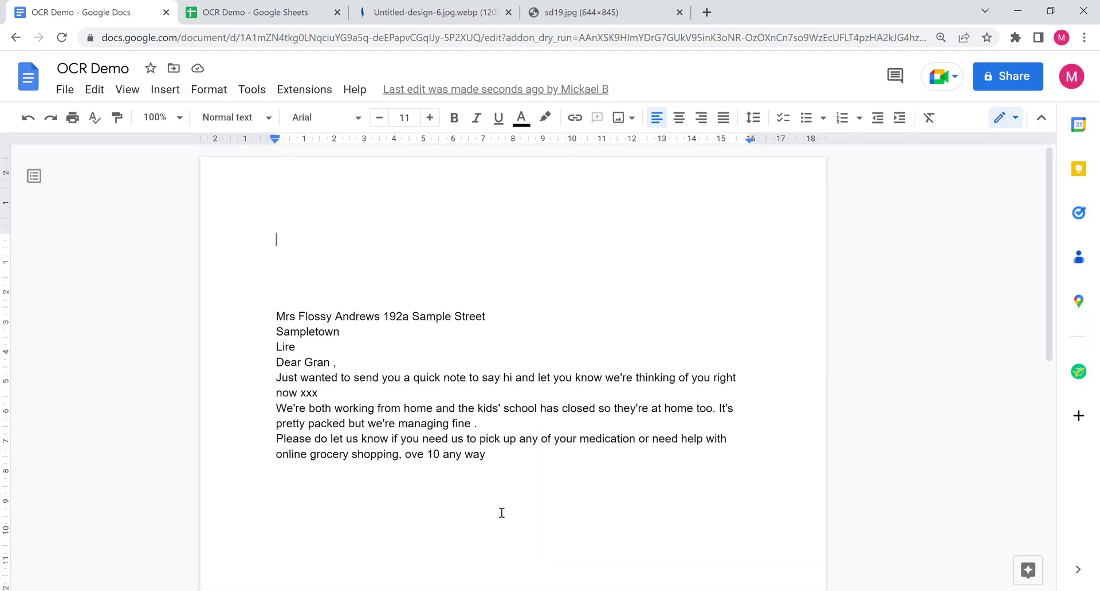
# - Insert a blank line after 'Lire' to separate the address from 'Dear Gran'
pyautogui.click(361, 352)
pyautogui.press('Return')
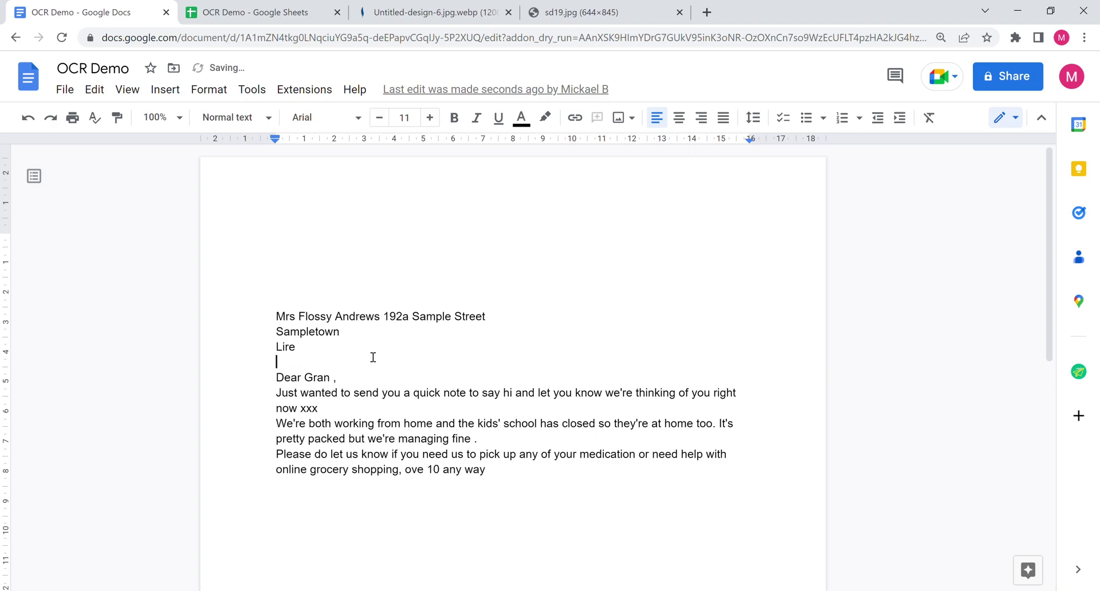
pyautogui.click(497, 318)
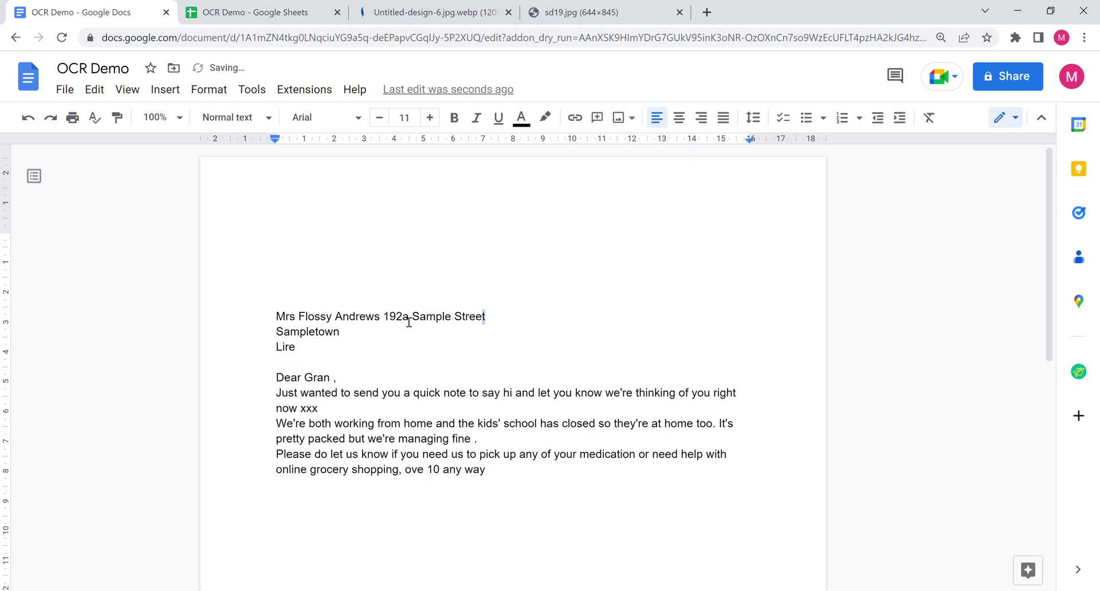
pyautogui.click(381, 351)
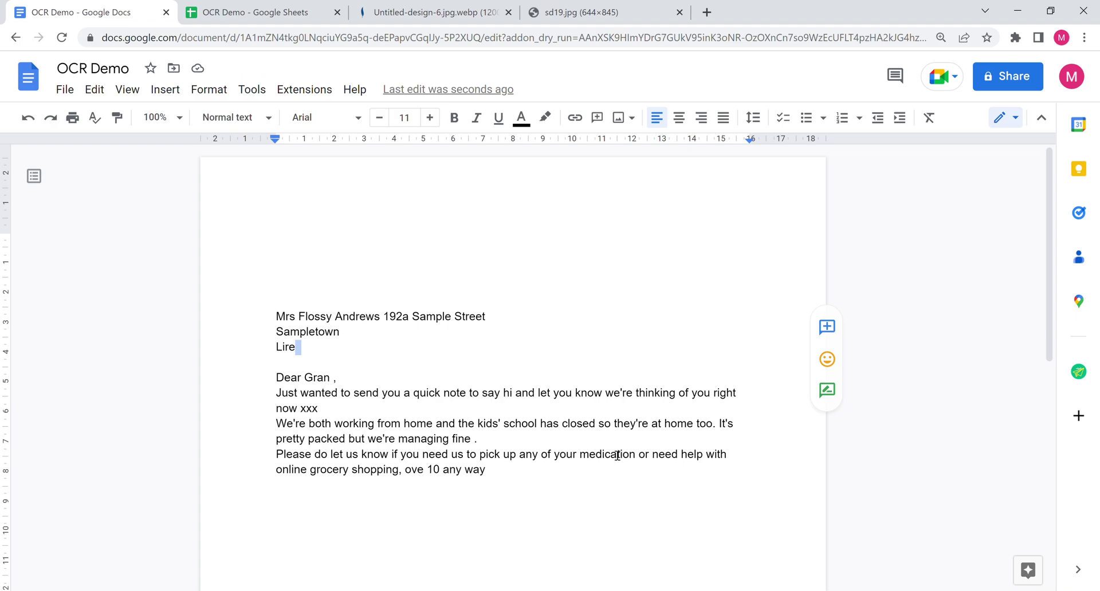
pyautogui.click(548, 507)
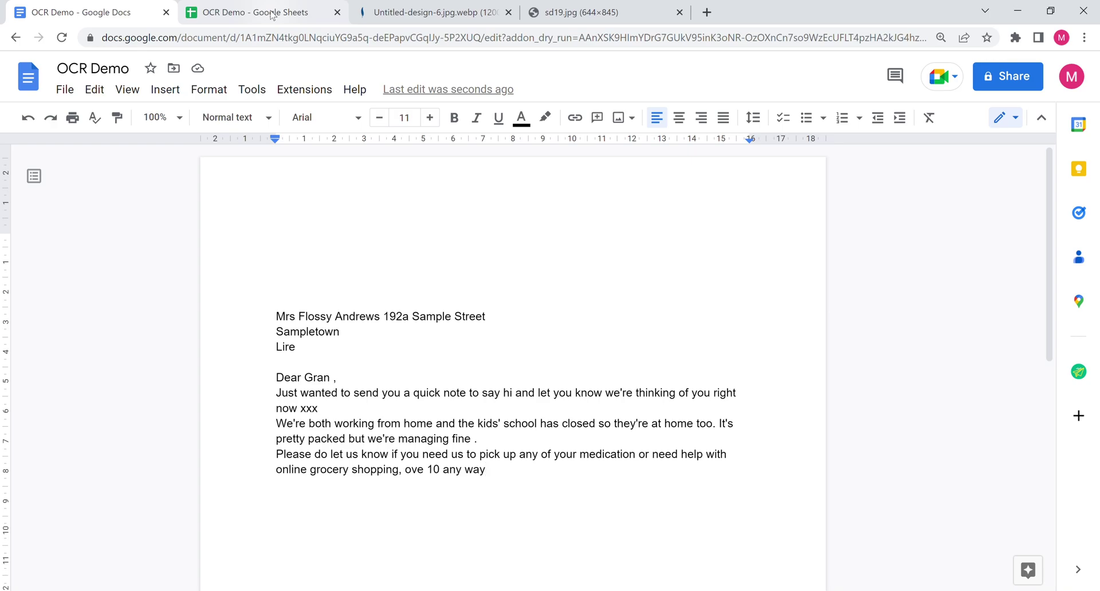
# - Check the empty OCR Demo spreadsheet, then switch to the sd19.jpg handwriting form image
pyautogui.click(273, 14)
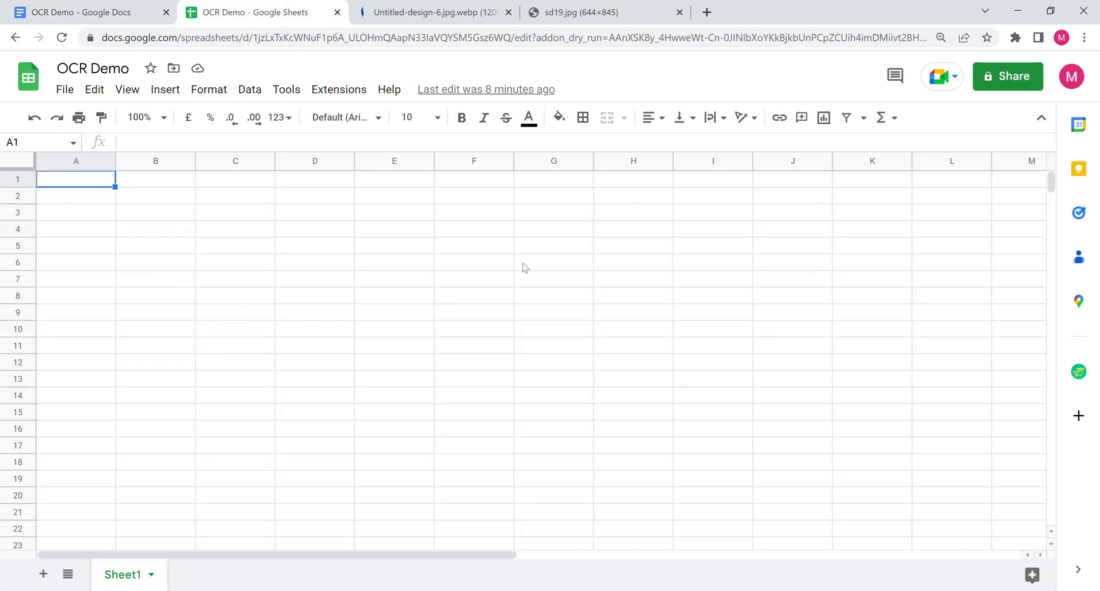
pyautogui.click(576, 14)
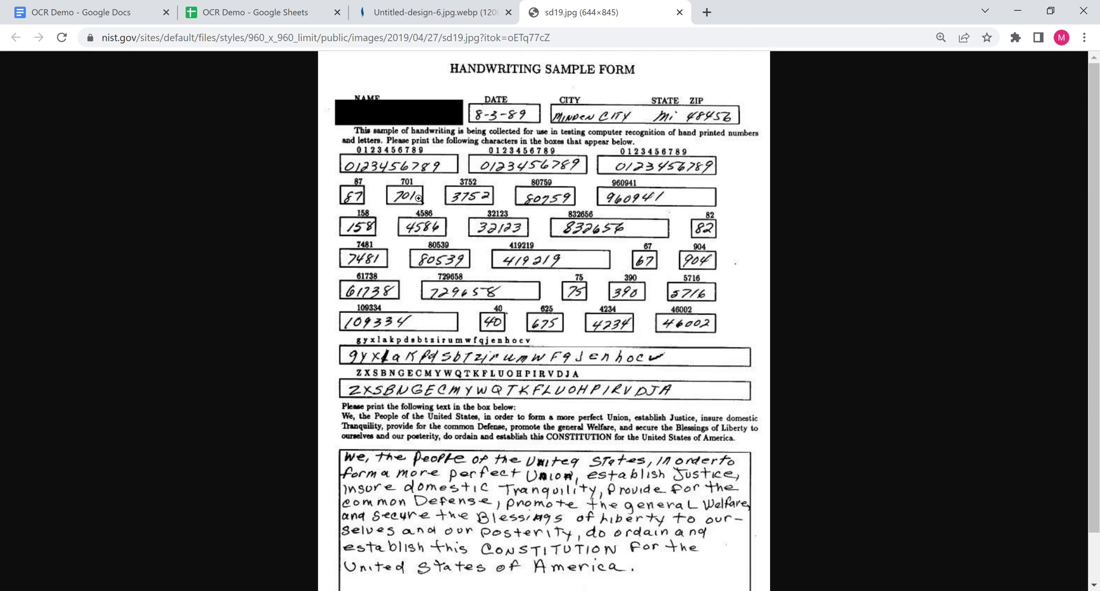
# - Back in the OCR Demo spreadsheet, start OCR Text recognition's Upload files
pyautogui.click(284, 16)
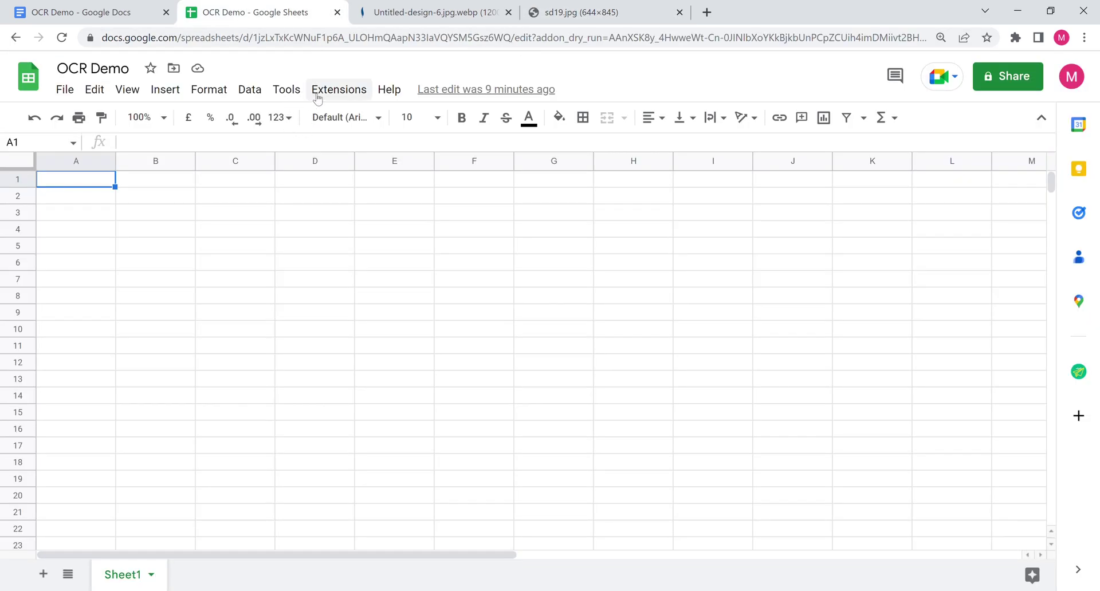
pyautogui.click(338, 91)
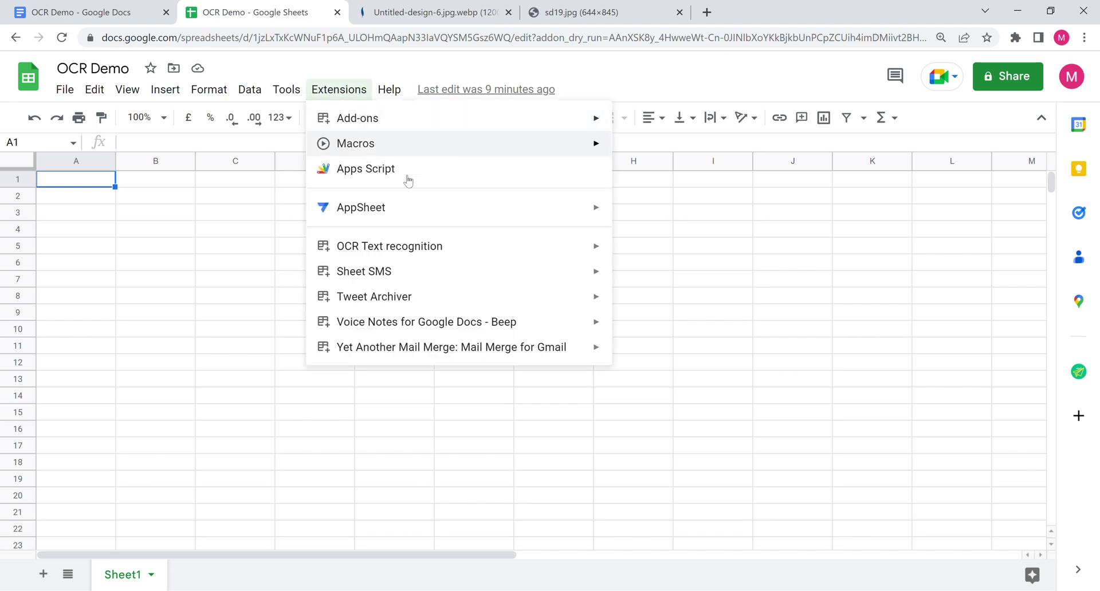
pyautogui.moveTo(390, 246)
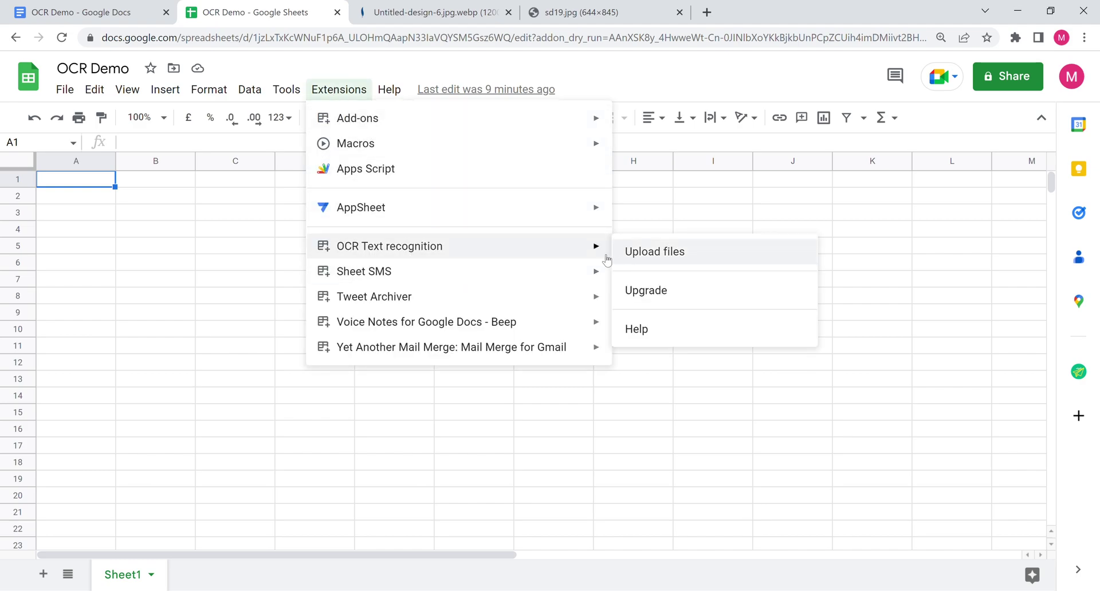
pyautogui.click(639, 259)
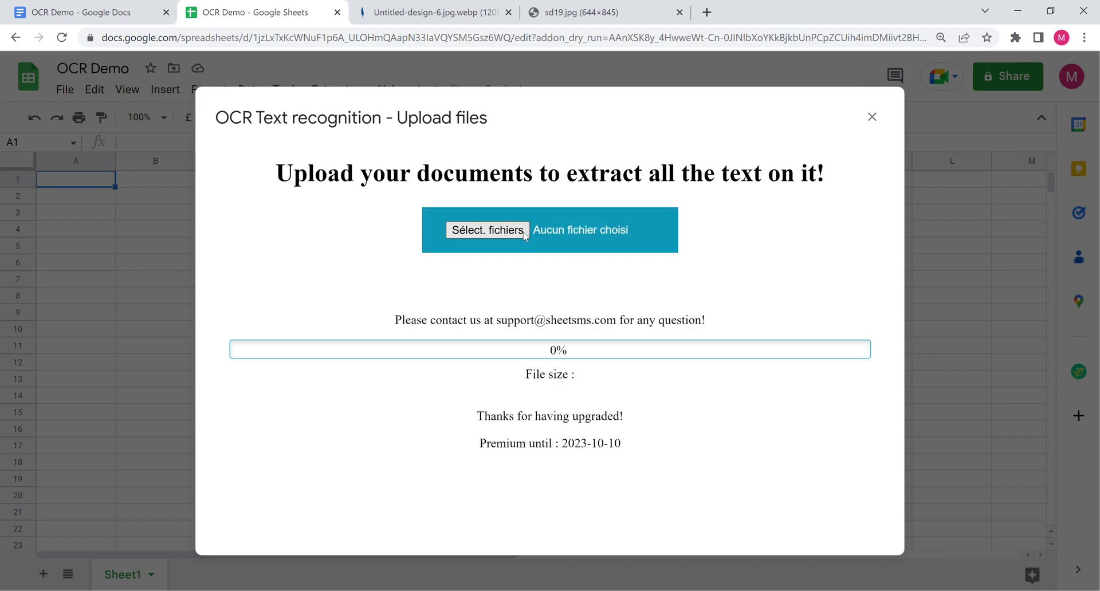
# - Upload handwritten_form.jpg for recognition, producing the three OCR result sheets
pyautogui.click(524, 235)
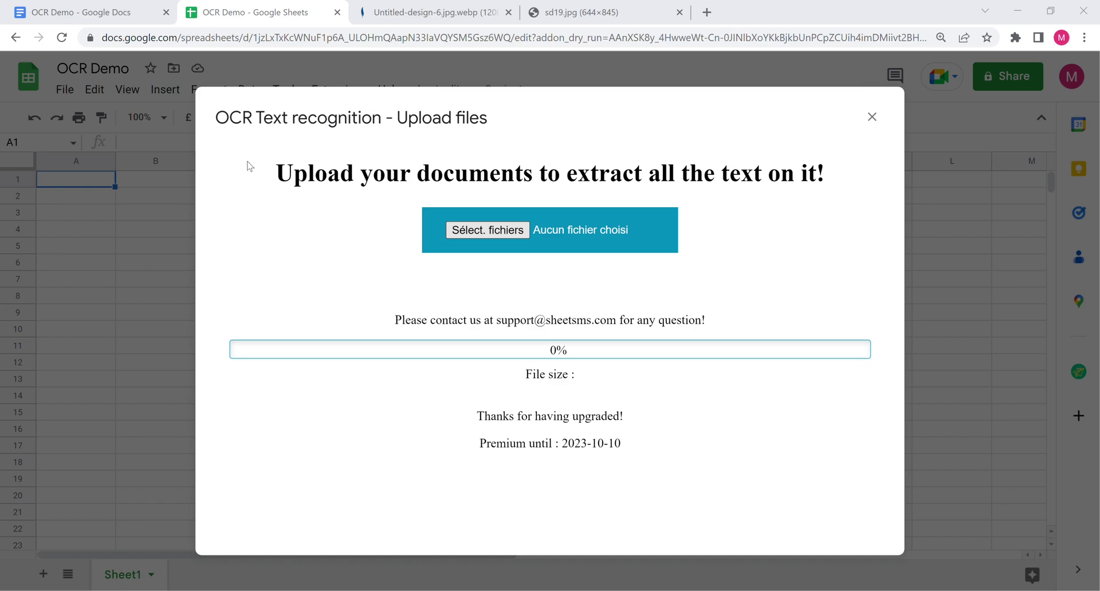
pyautogui.press('Return')
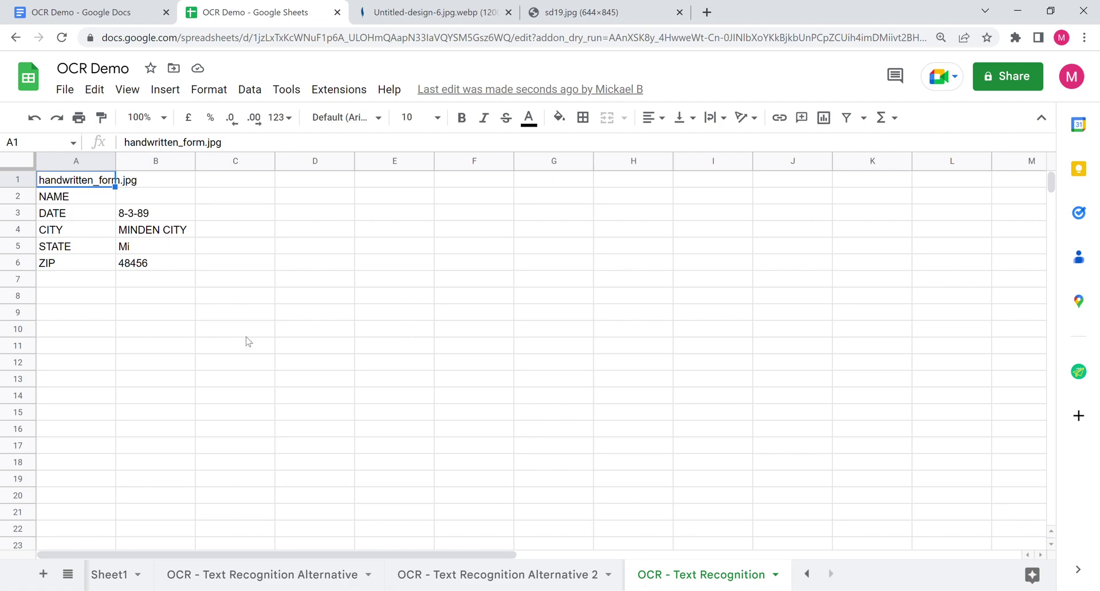
# - Inspect cells C6, A3, B3 (date 8-3-89) and A4, then compare with the sd19.jpg form image
pyautogui.click(262, 265)
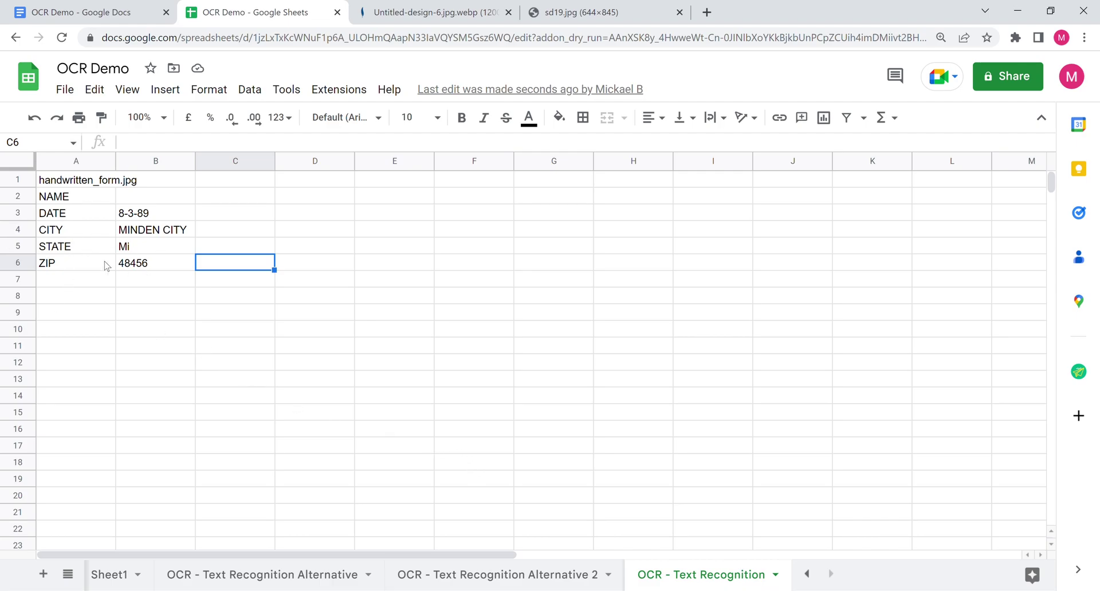
pyautogui.click(68, 216)
pyautogui.click(141, 216)
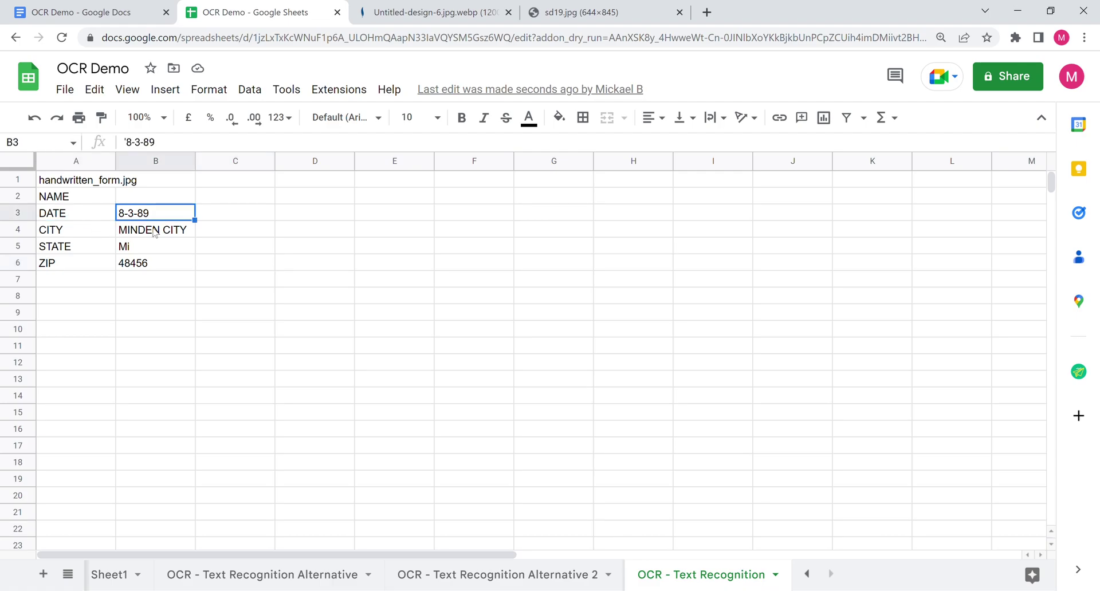
pyautogui.click(89, 230)
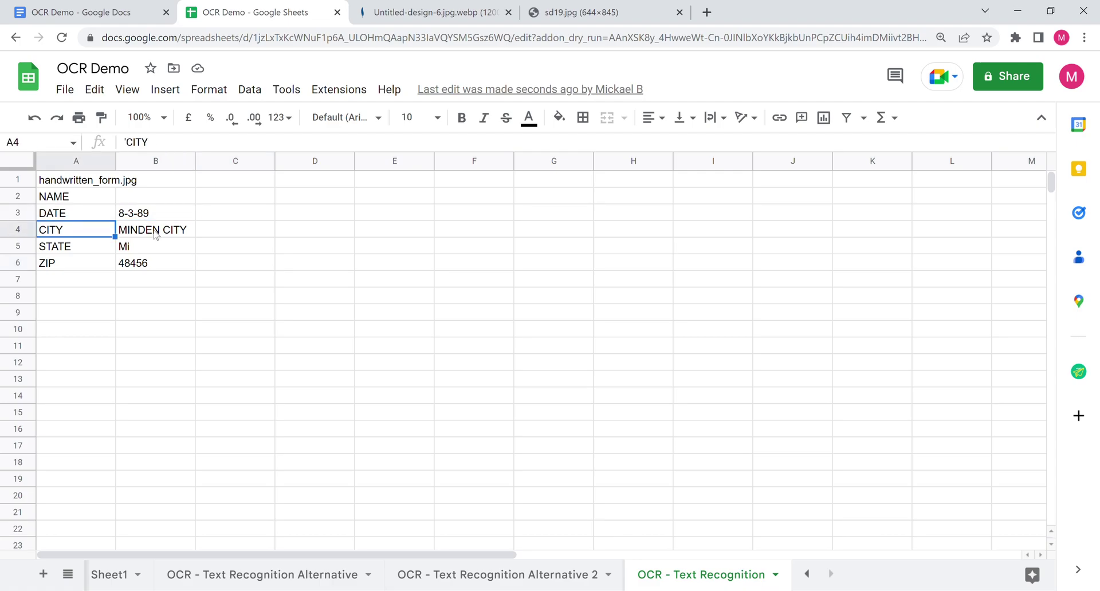
pyautogui.click(669, 8)
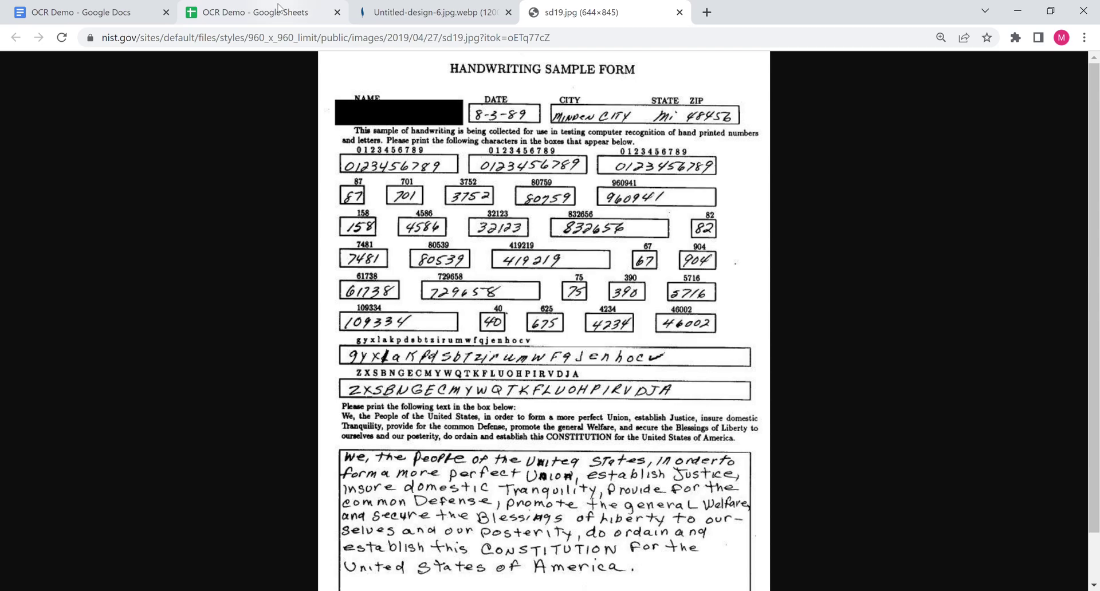
# - Return from the form image to the OCR Demo spreadsheet with Ctrl+2
pyautogui.hotkey('ctrl', '2')
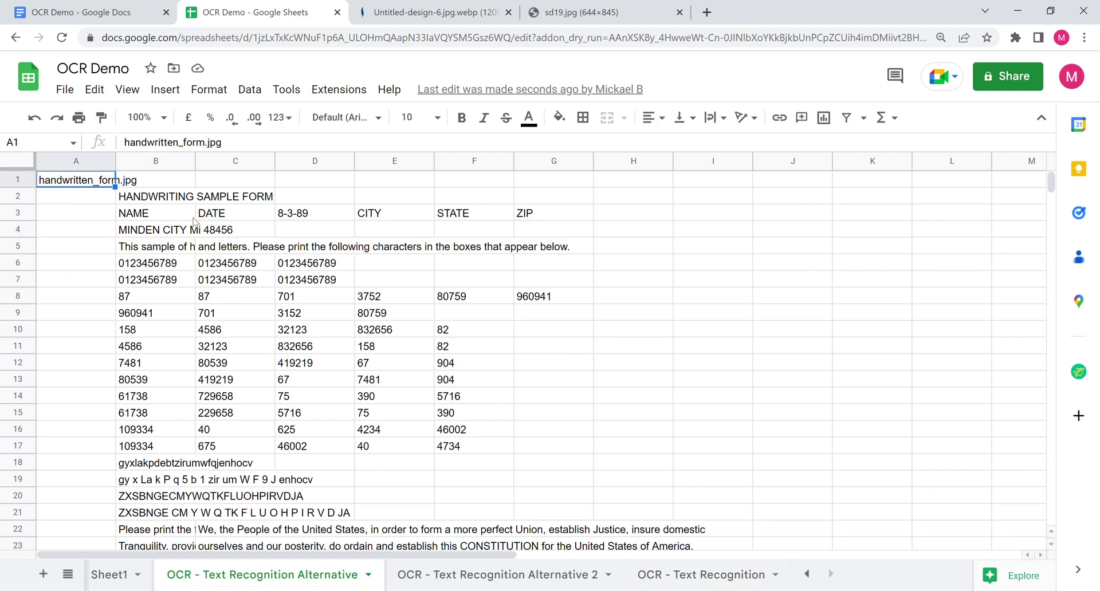
pyautogui.click(252, 217)
pyautogui.click(298, 216)
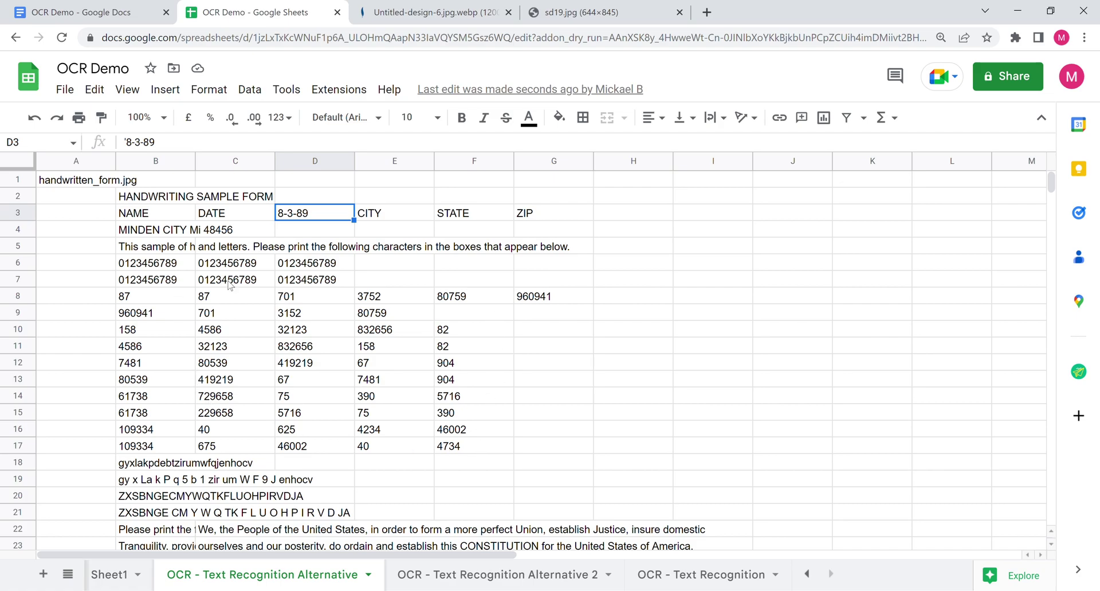
pyautogui.scroll(-4, 210, 424)
pyautogui.scroll(-4, 210, 424)
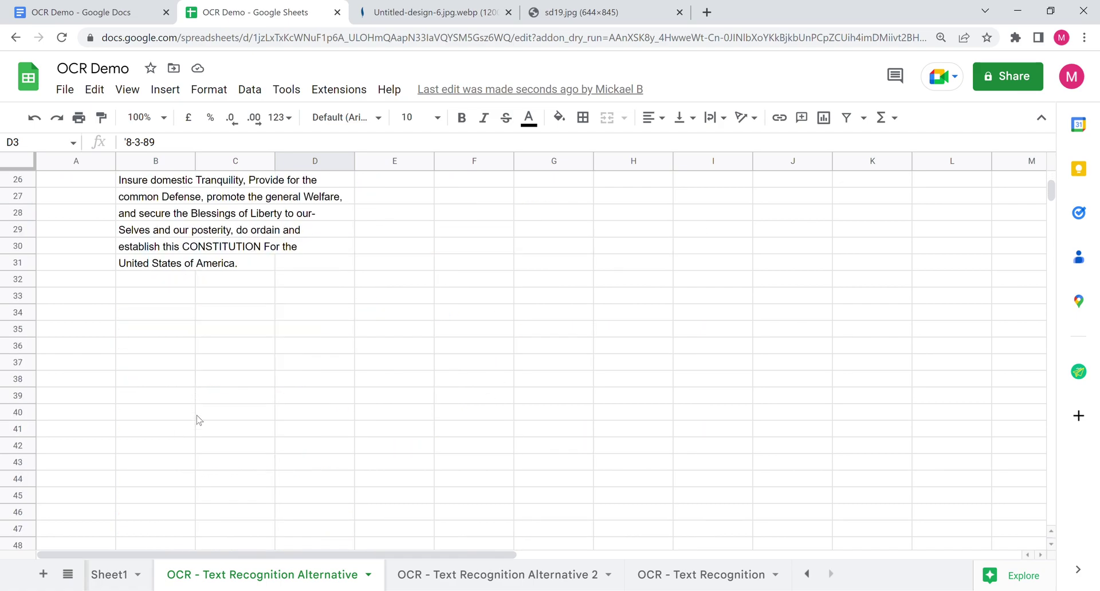
pyautogui.scroll(2, 210, 421)
pyautogui.scroll(5, 209, 421)
pyautogui.scroll(2, 210, 421)
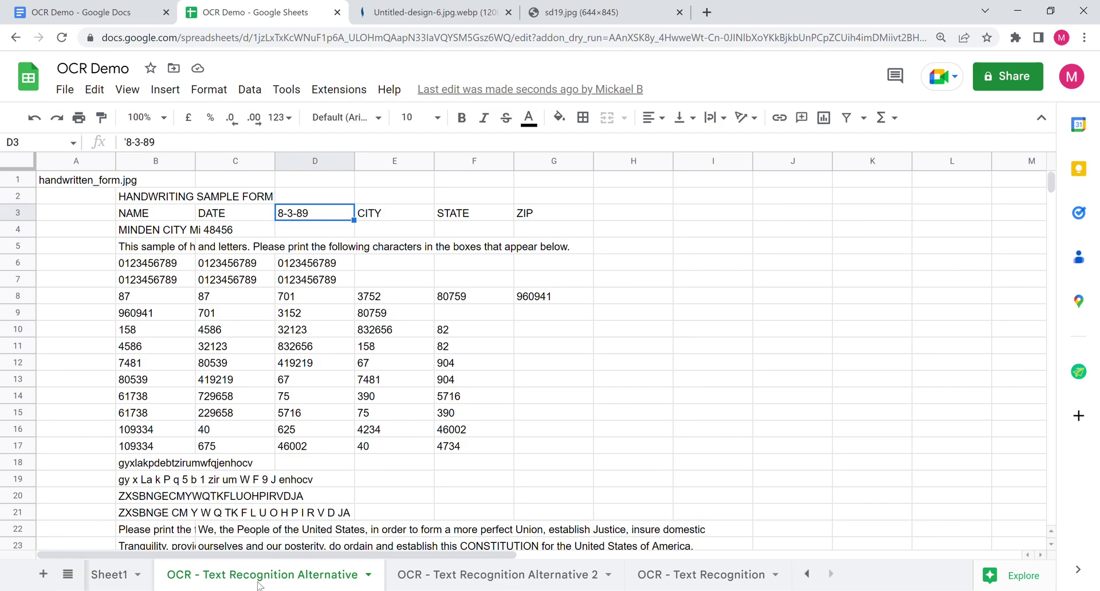
# - Show the OCR - Text Recognition Alternative 2 sheet and scroll through its recognized text
pyautogui.click(519, 579)
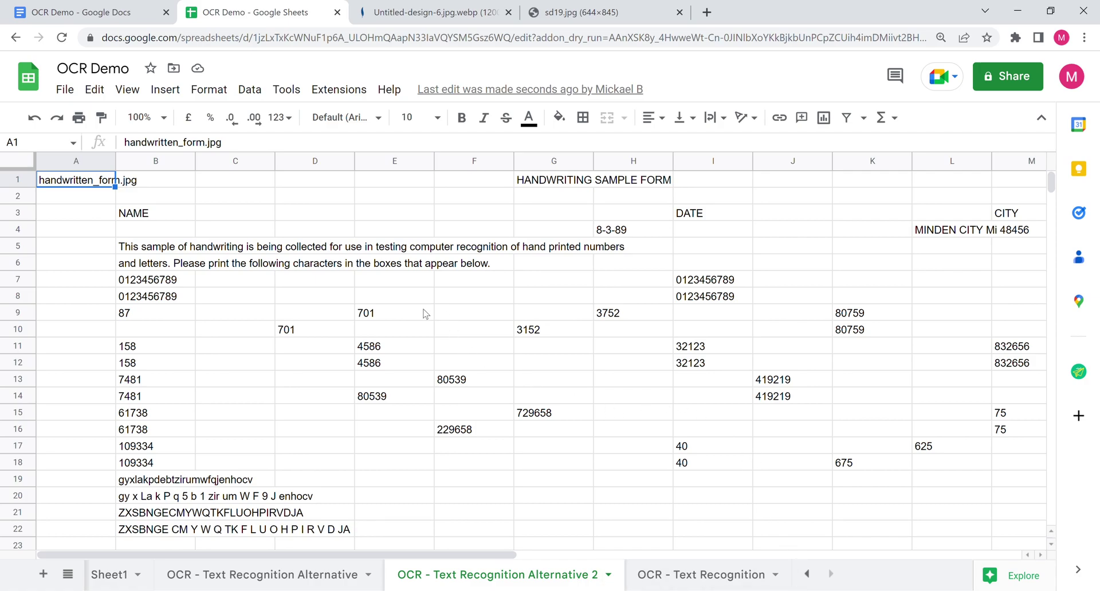
pyautogui.scroll(-2, 185, 417)
pyautogui.scroll(-2, 179, 401)
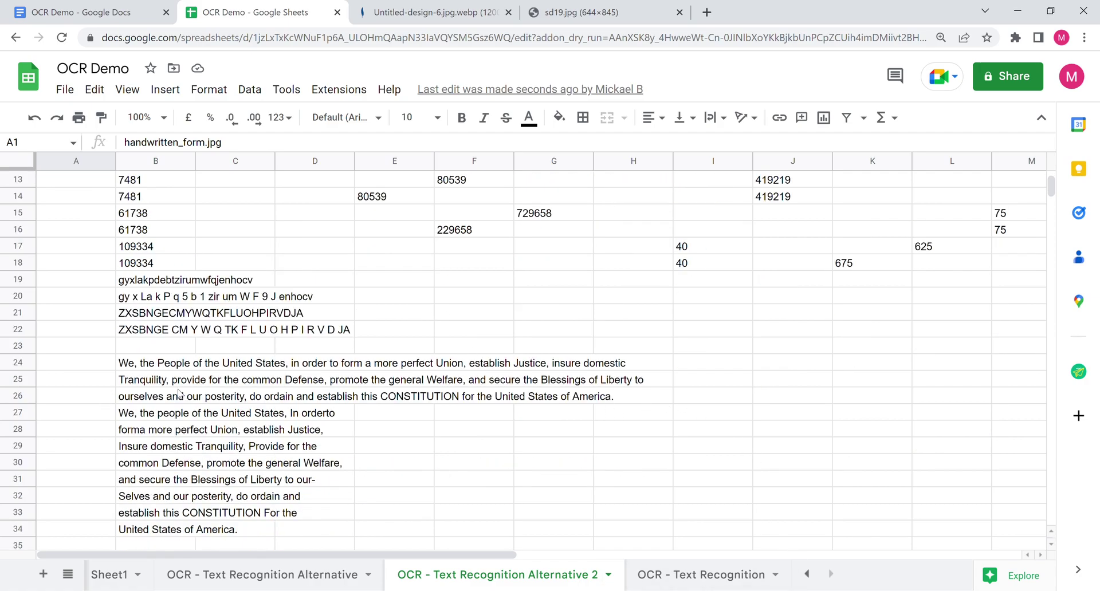
pyautogui.scroll(-2, 184, 395)
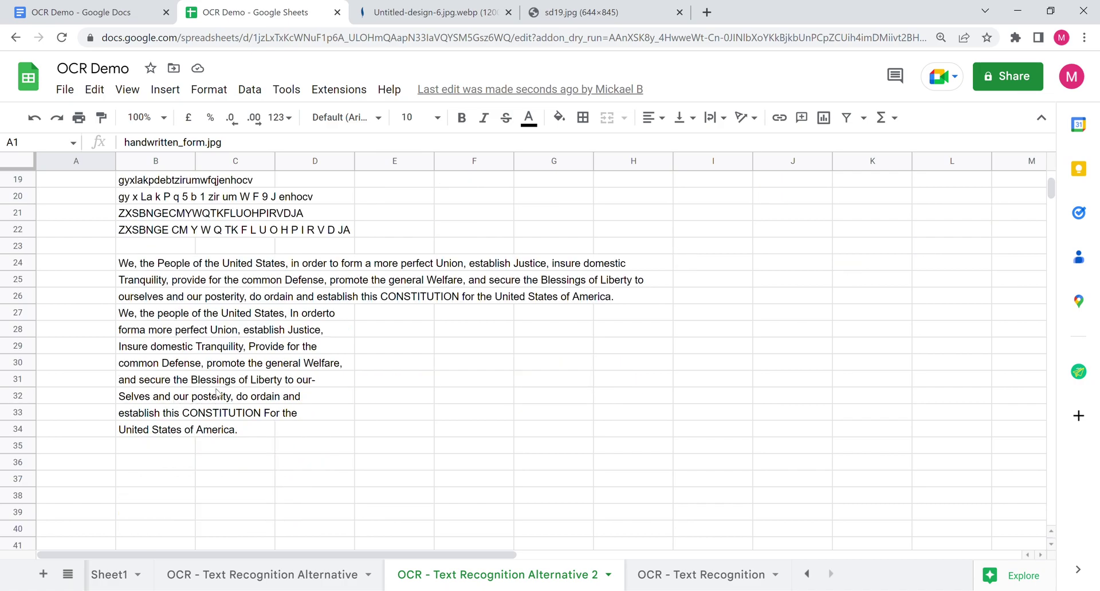
pyautogui.scroll(4, 217, 395)
pyautogui.scroll(2, 220, 401)
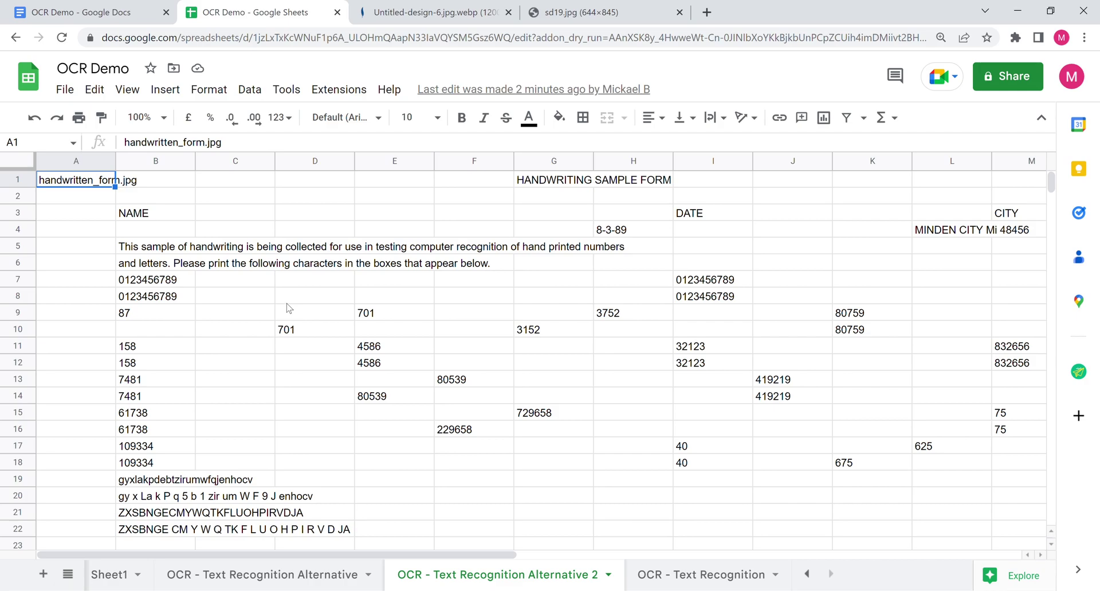
# - Return to the OCR - Text Recognition Alternative sheet showing the date 8-3-89 beside DATE
pyautogui.click(343, 198)
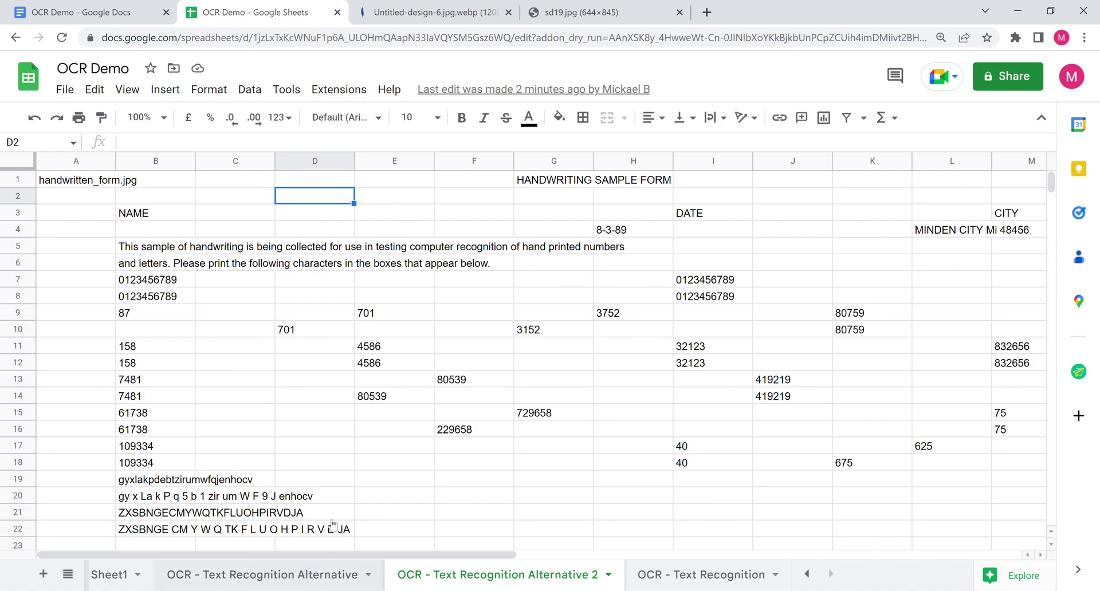
pyautogui.hotkey('ctrl', 'shift', 'pageup')
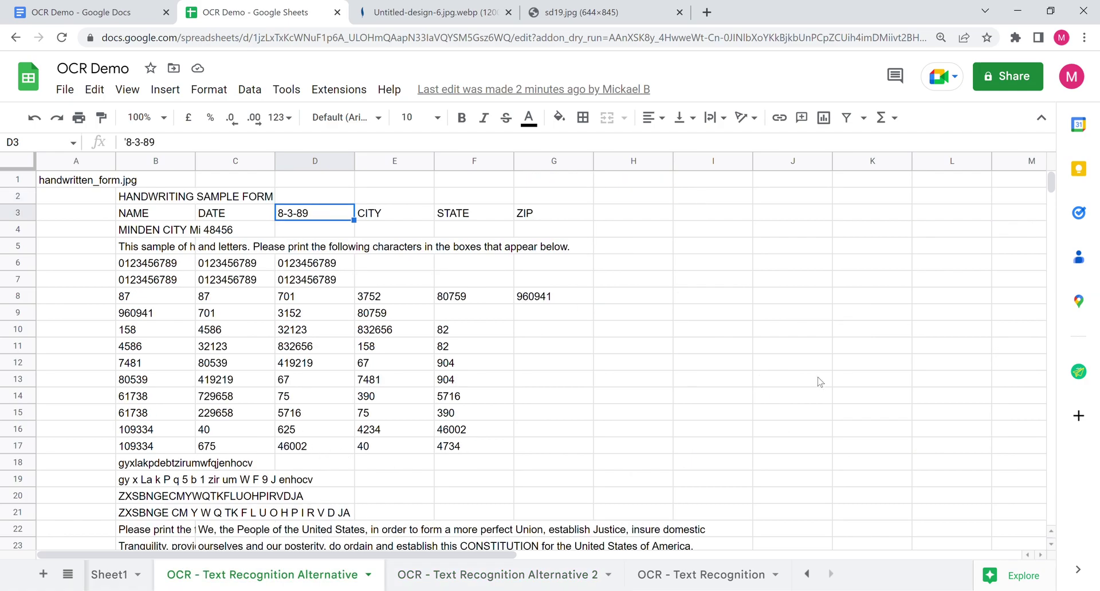